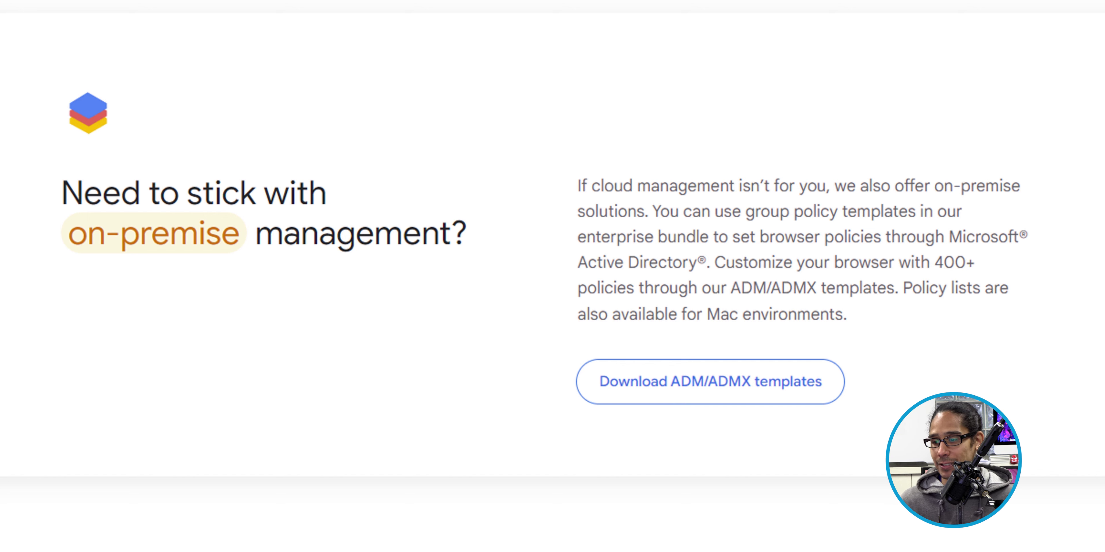
- Download the Chrome ADM/ADMX policy templates for on-premise management
{"action": "left_click", "coordinate": [711, 382]}
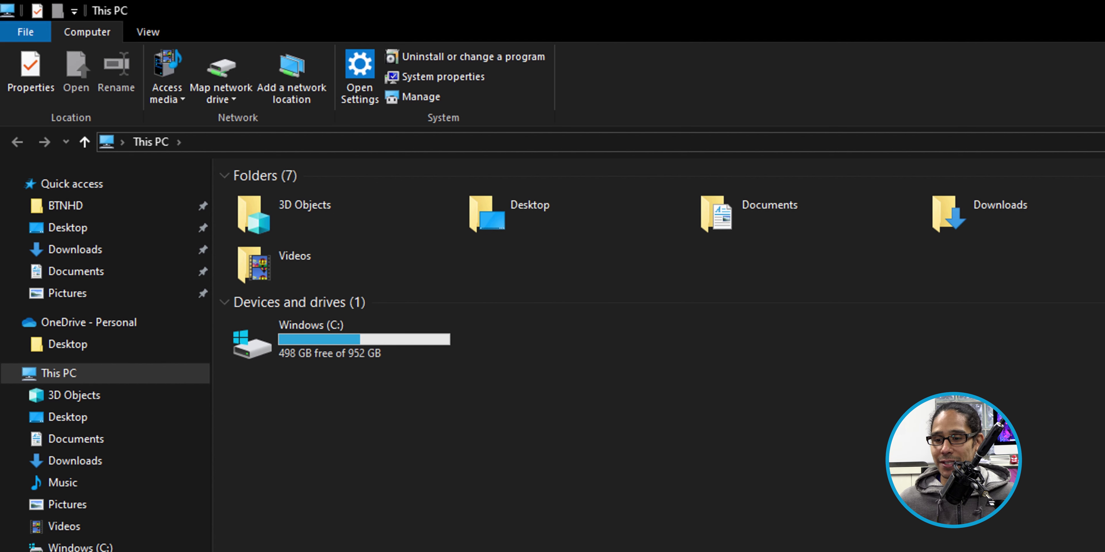
- Go to C:\Windows\PolicyDefinitions and select the Windows.admx file
{"action": "double_click", "coordinate": [317, 336]}
{"action": "double_click", "coordinate": [272, 427]}
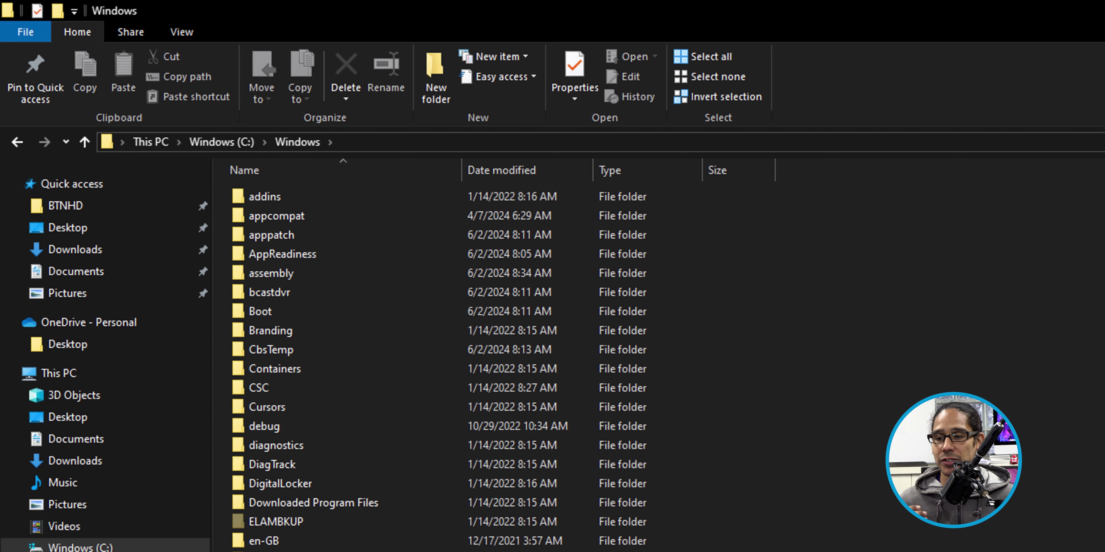
{"action": "double_click", "coordinate": [288, 551]}
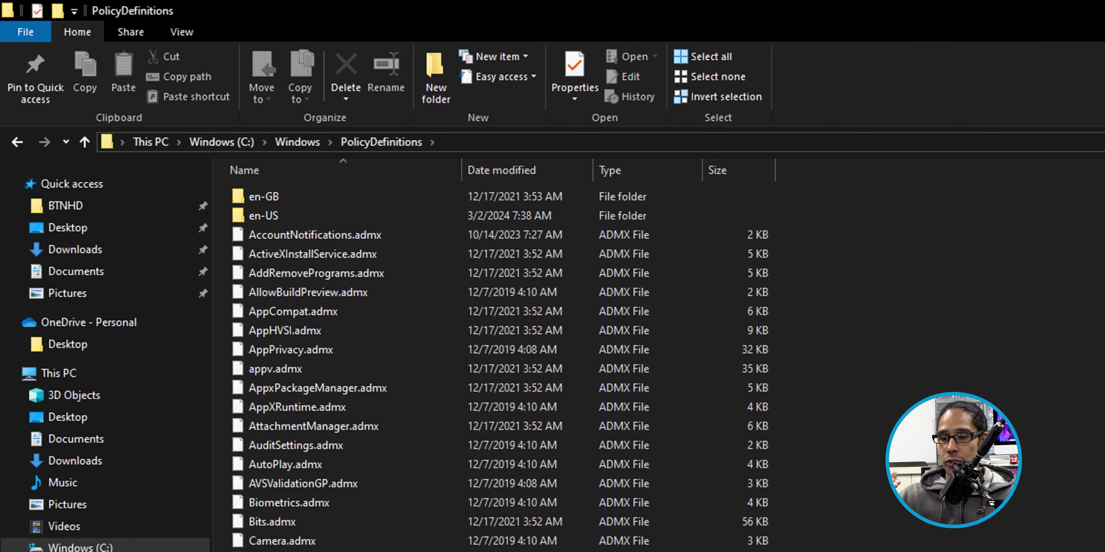
{"action": "type", "text": "wind"}
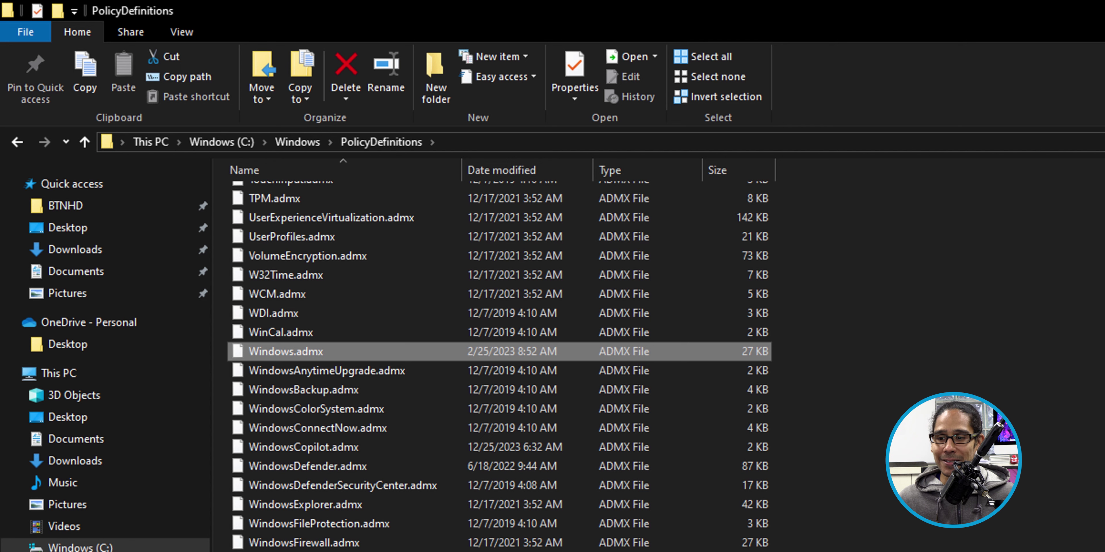
- Open the en-US subfolder of PolicyDefinitions and select the Windows.adml file
{"action": "key", "text": "e"}
{"action": "key", "text": "e"}
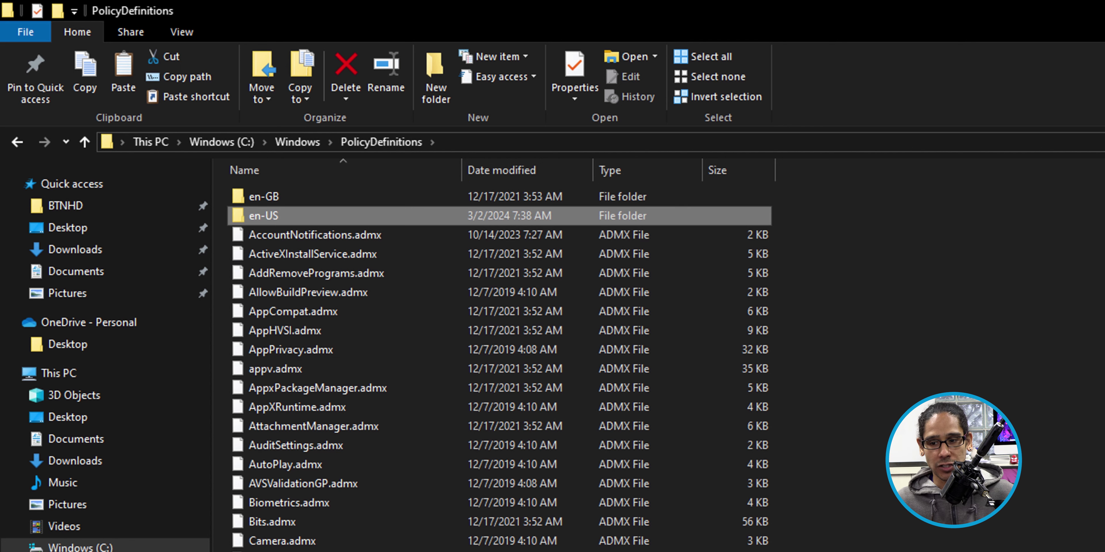
{"action": "key", "text": "Return"}
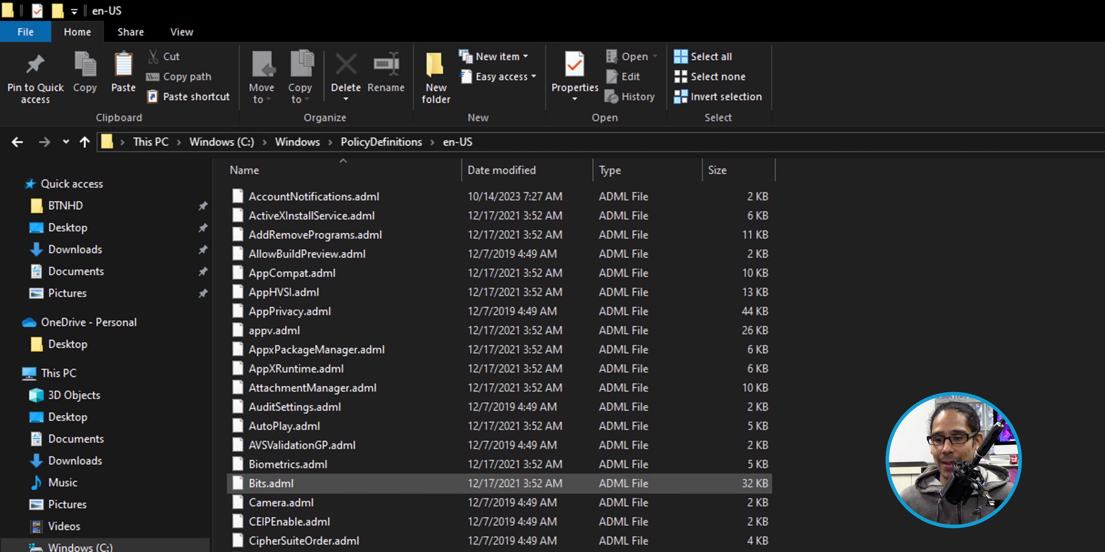
{"action": "type", "text": "windows"}
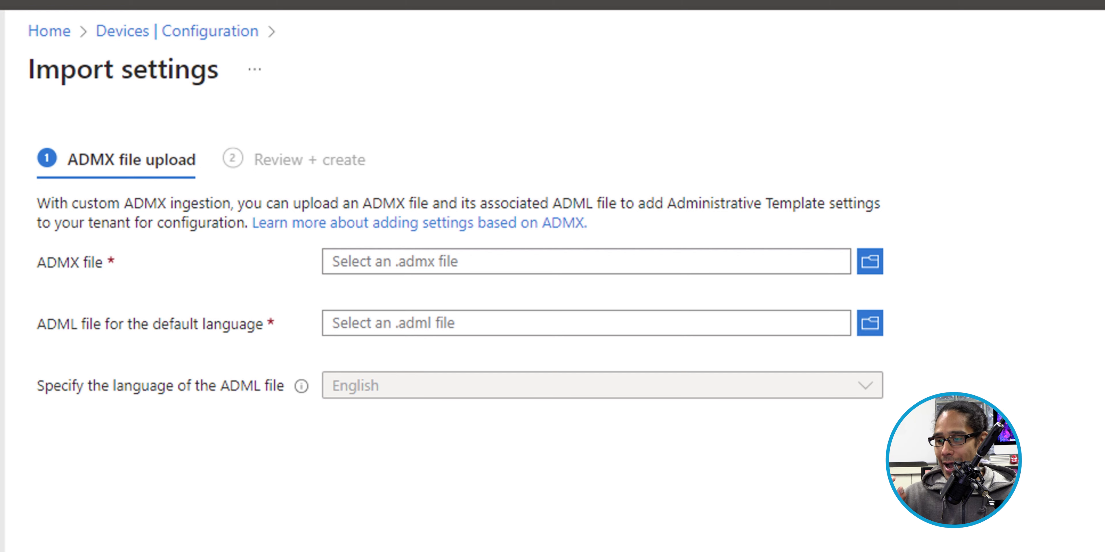
- Import Windows.admx from Downloads with Windows.adml as its default-language file, and create the ADMX import
{"action": "left_click", "coordinate": [870, 261]}
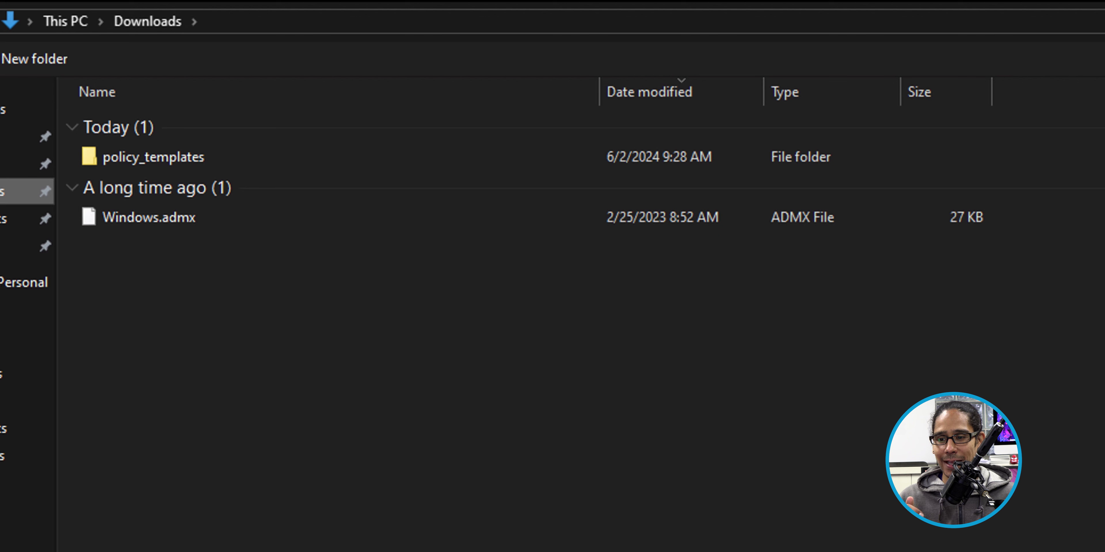
{"action": "left_click", "coordinate": [148, 218]}
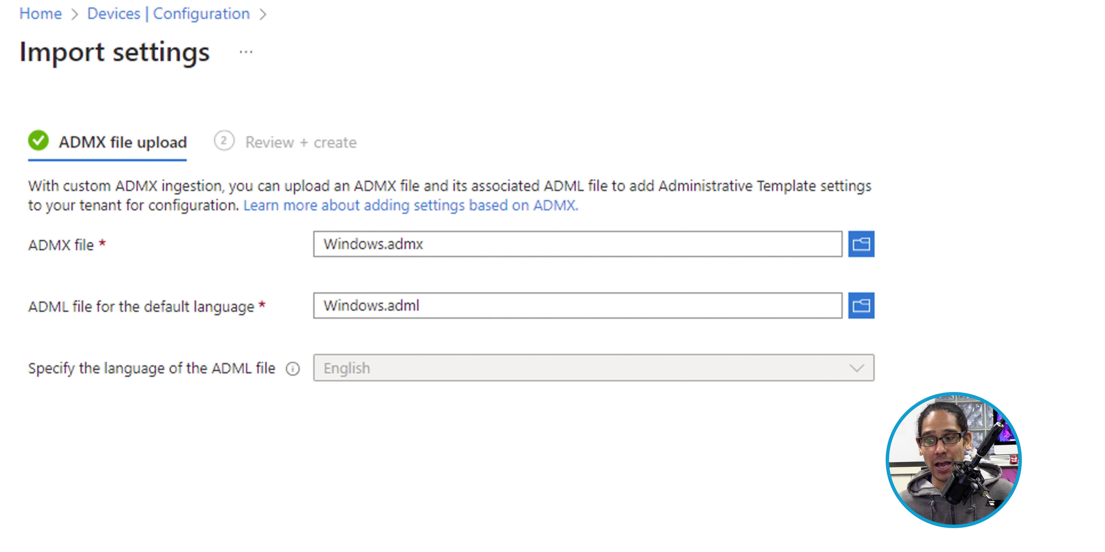
{"action": "left_click", "coordinate": [242, 530]}
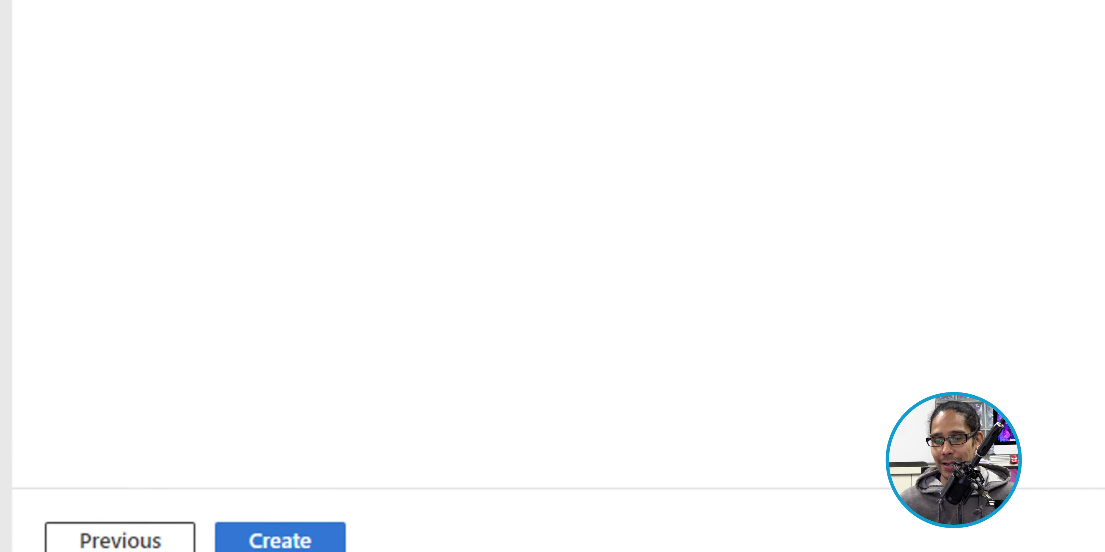
{"action": "left_click", "coordinate": [257, 536]}
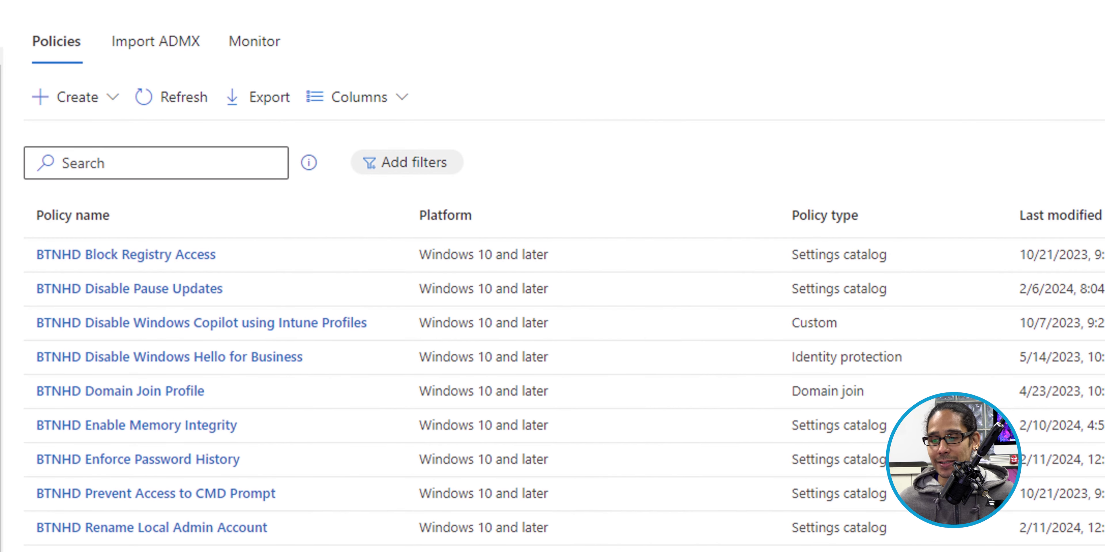
- Start a new configuration policy for the Windows 10 and later platform, using the Administrative Templates profile from Templates
{"action": "left_click", "coordinate": [75, 97]}
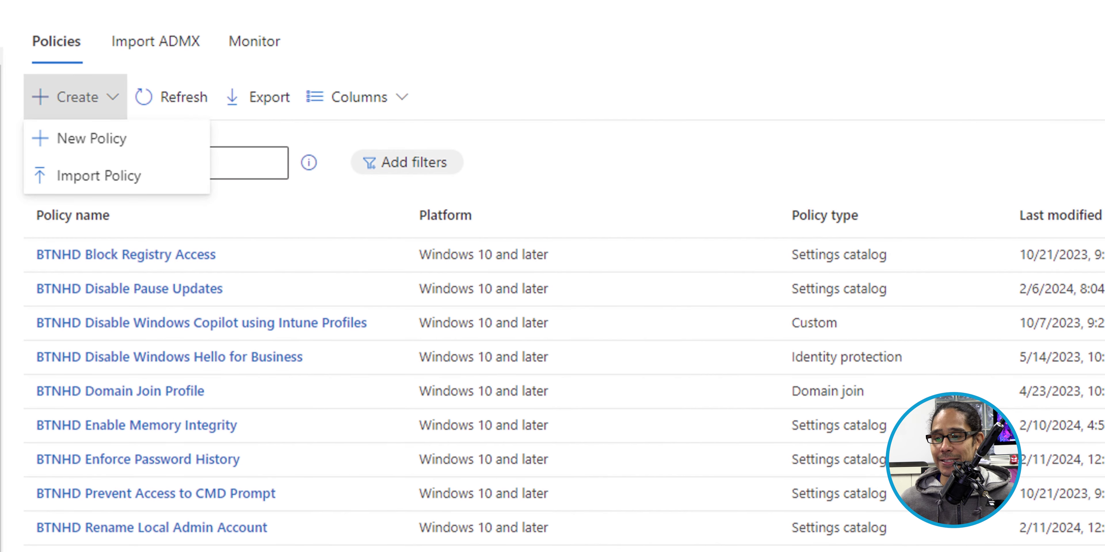
{"action": "left_click", "coordinate": [91, 138]}
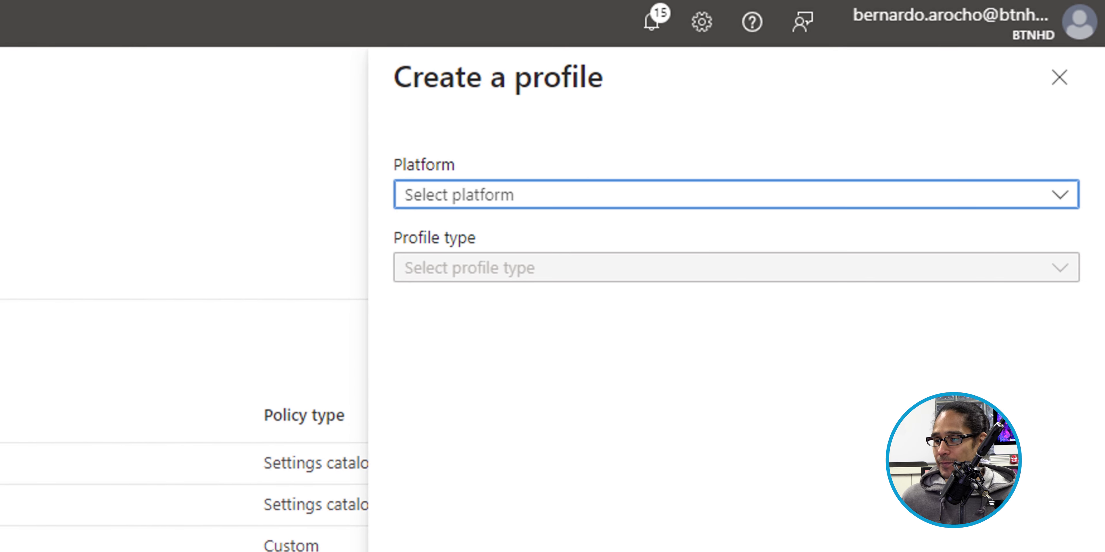
{"action": "left_click", "coordinate": [736, 195]}
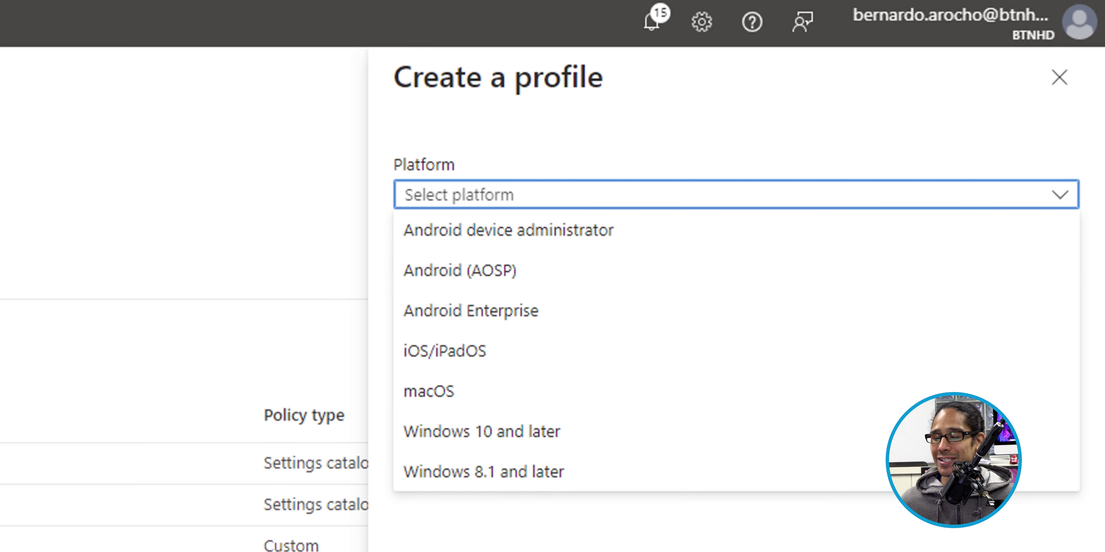
{"action": "left_click", "coordinate": [481, 432]}
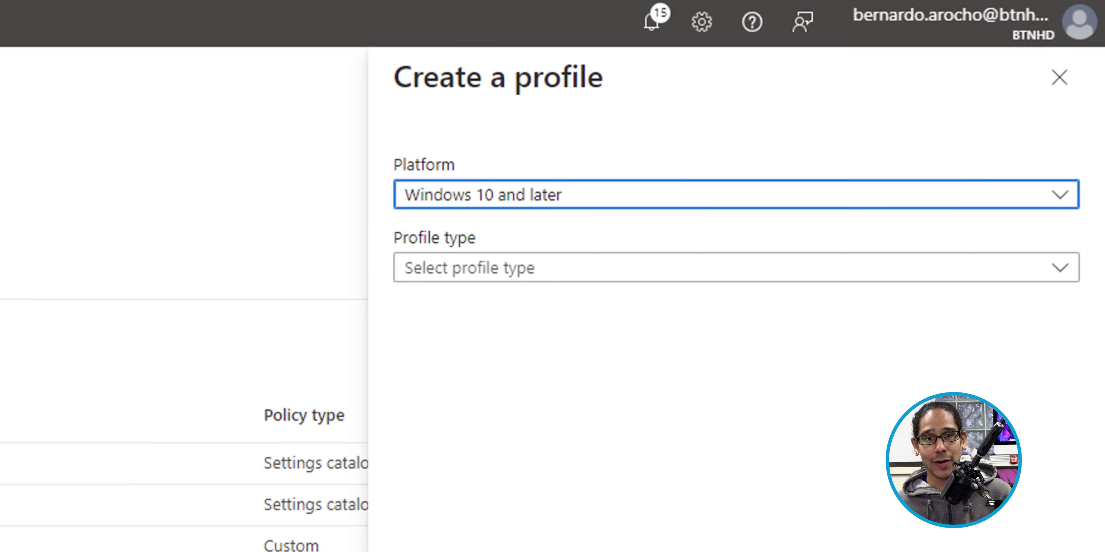
{"action": "left_click", "coordinate": [736, 268]}
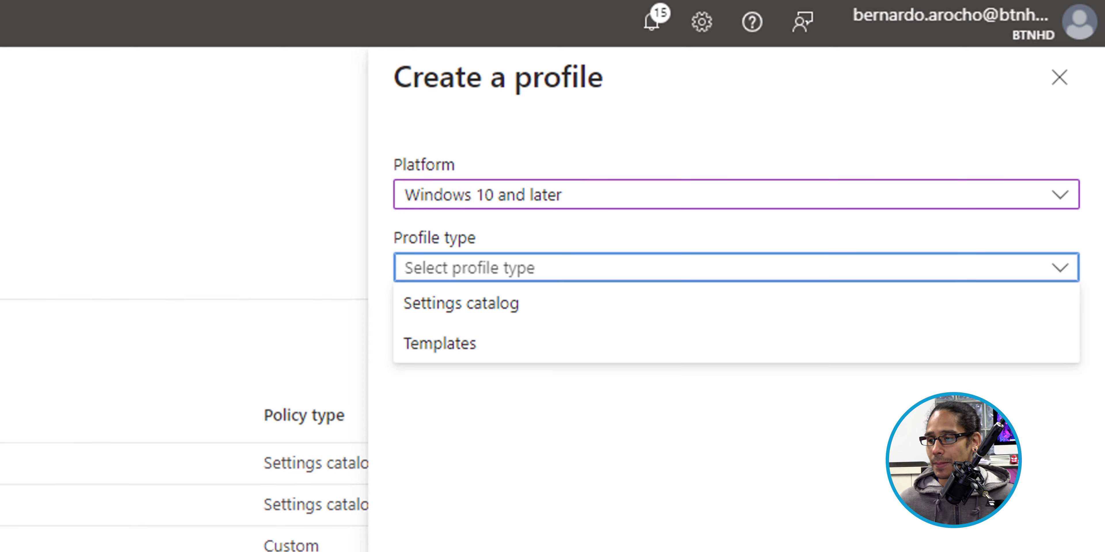
{"action": "left_click", "coordinate": [440, 344]}
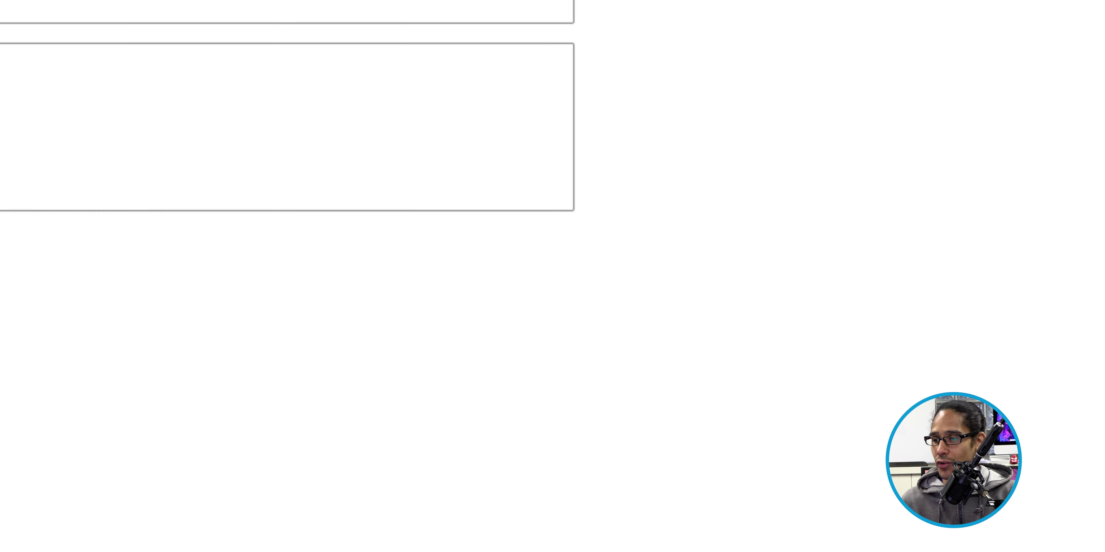
- Name the profile "BTNHD Google Chrome Configuration" and continue to its configuration settings
{"action": "type", "text": "BTNHD Google Chrome Configuration"}
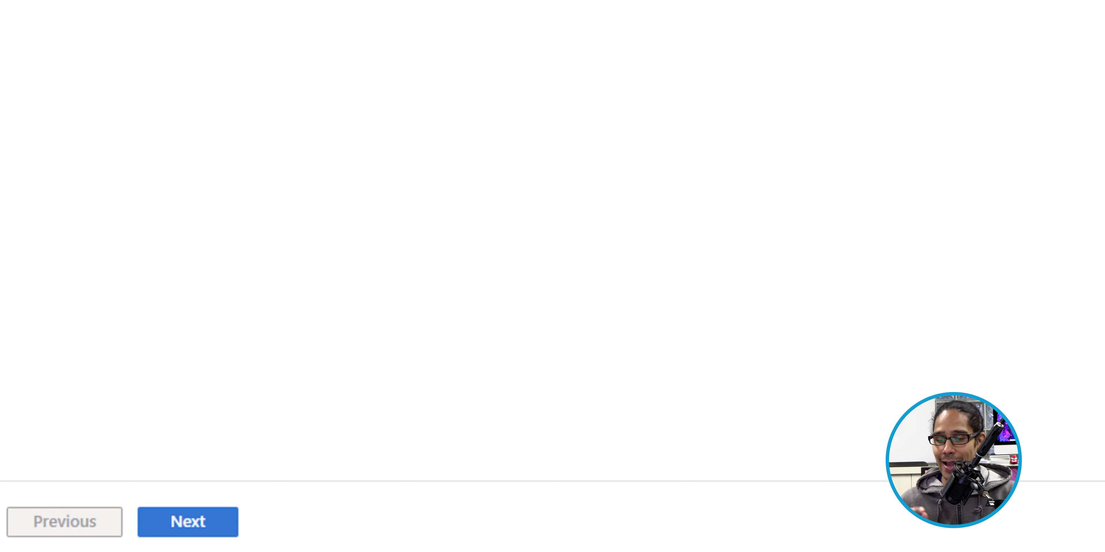
{"action": "left_click", "coordinate": [188, 522]}
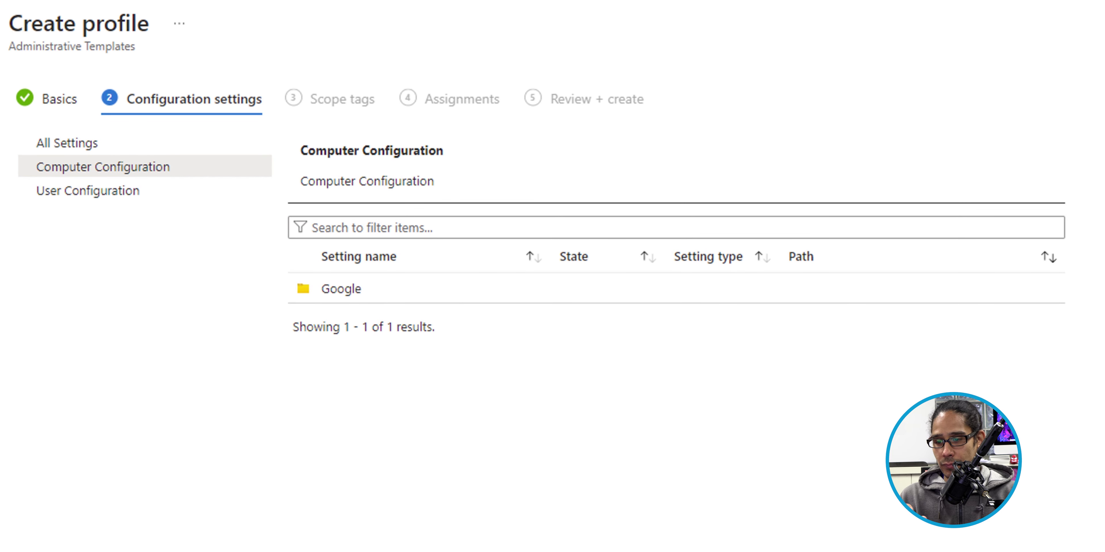
- Enable Update policy override for Google Chrome under Computer Configuration, Google Update, Applications, with the policy Always allow updates (recommended)
{"action": "left_click", "coordinate": [341, 289]}
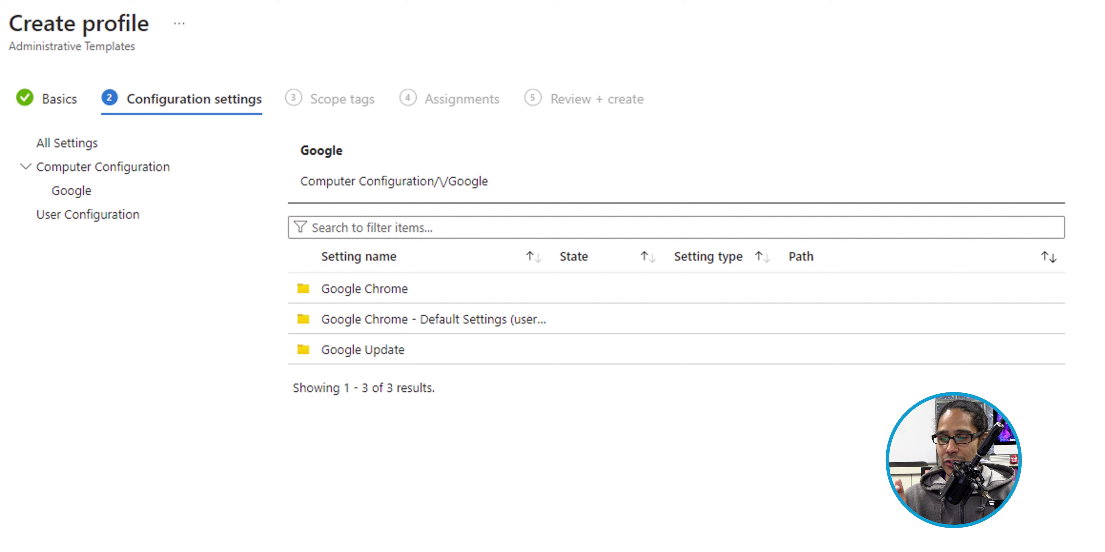
{"action": "left_click", "coordinate": [362, 350]}
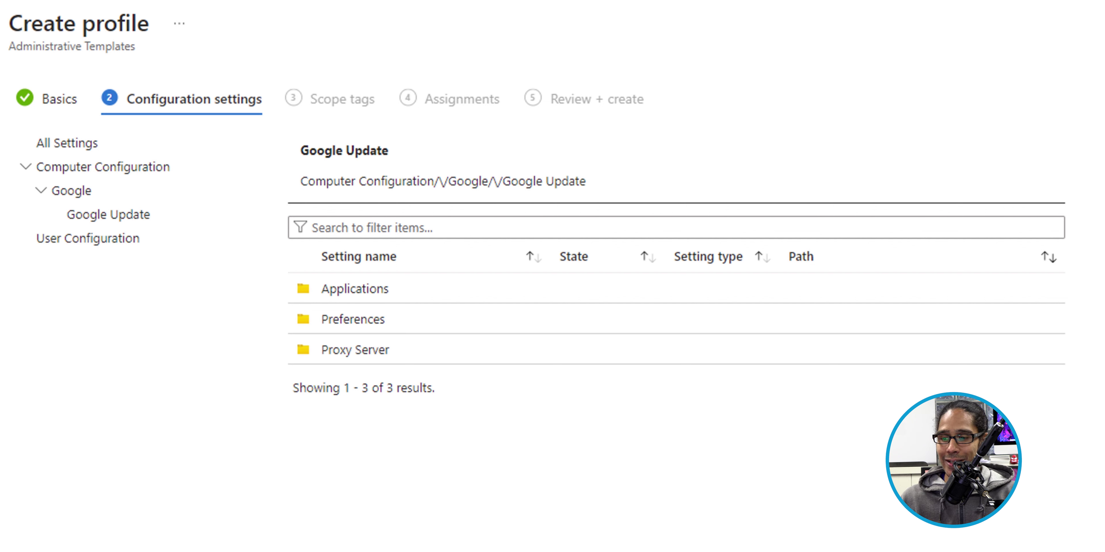
{"action": "left_click", "coordinate": [355, 289]}
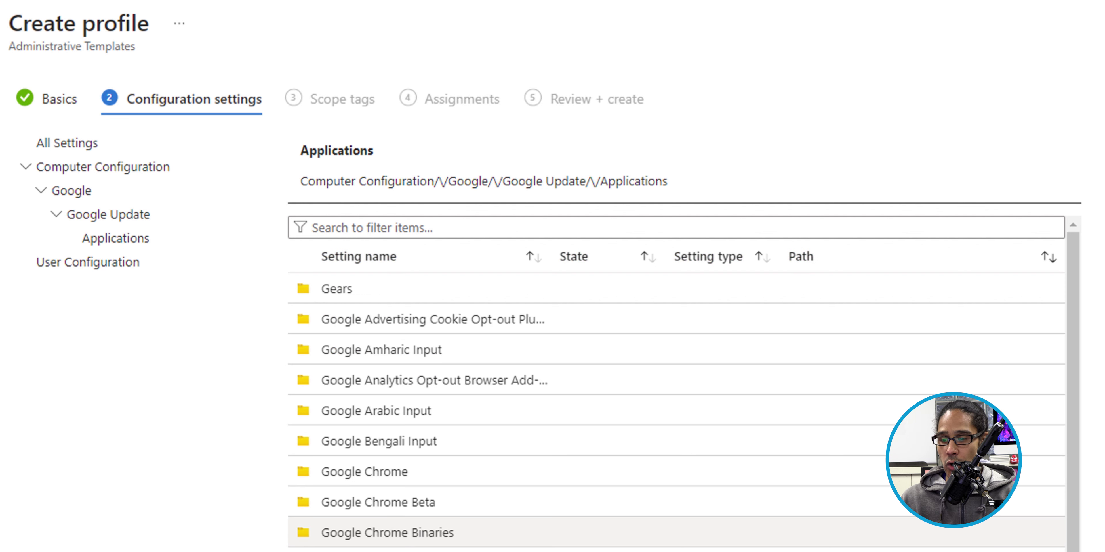
{"action": "left_click", "coordinate": [364, 472]}
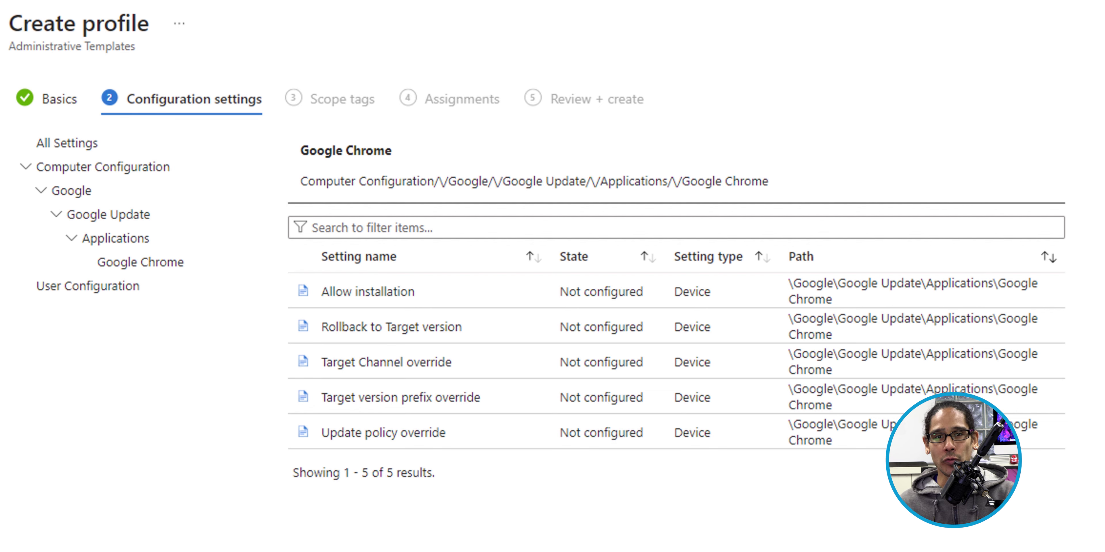
{"action": "left_click", "coordinate": [383, 432]}
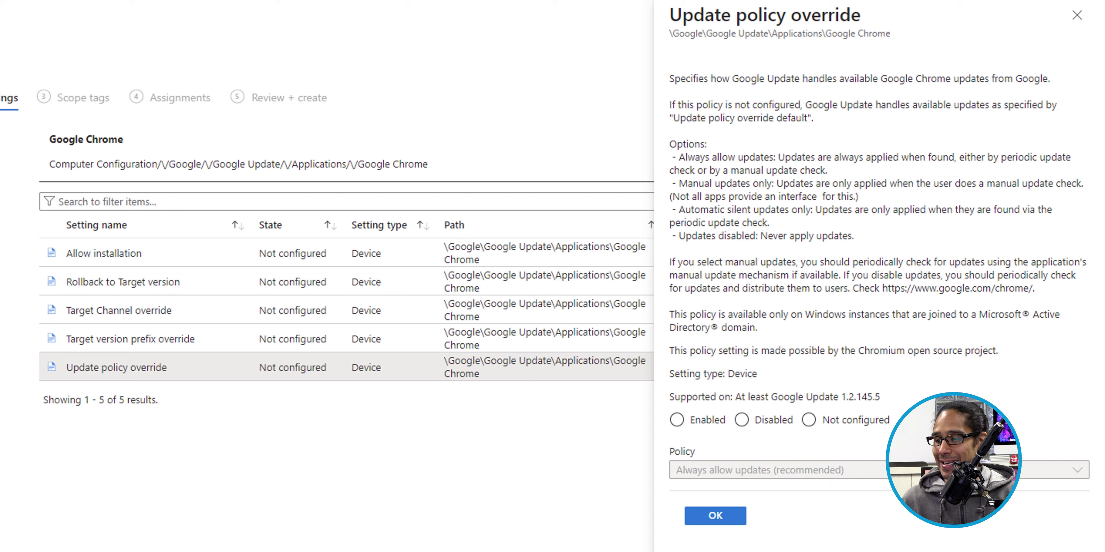
{"action": "left_click", "coordinate": [677, 420]}
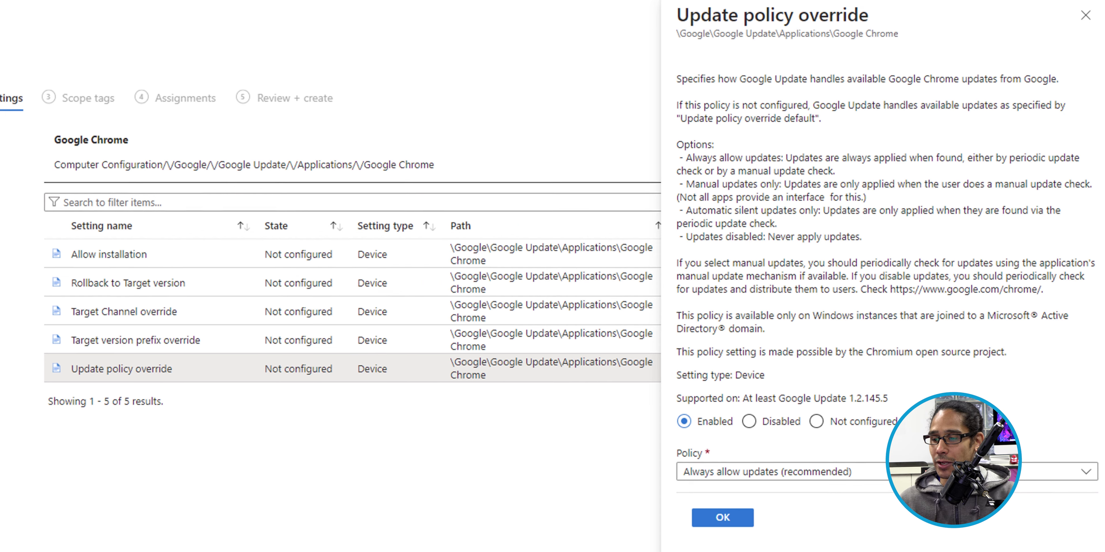
{"action": "left_click", "coordinate": [715, 516]}
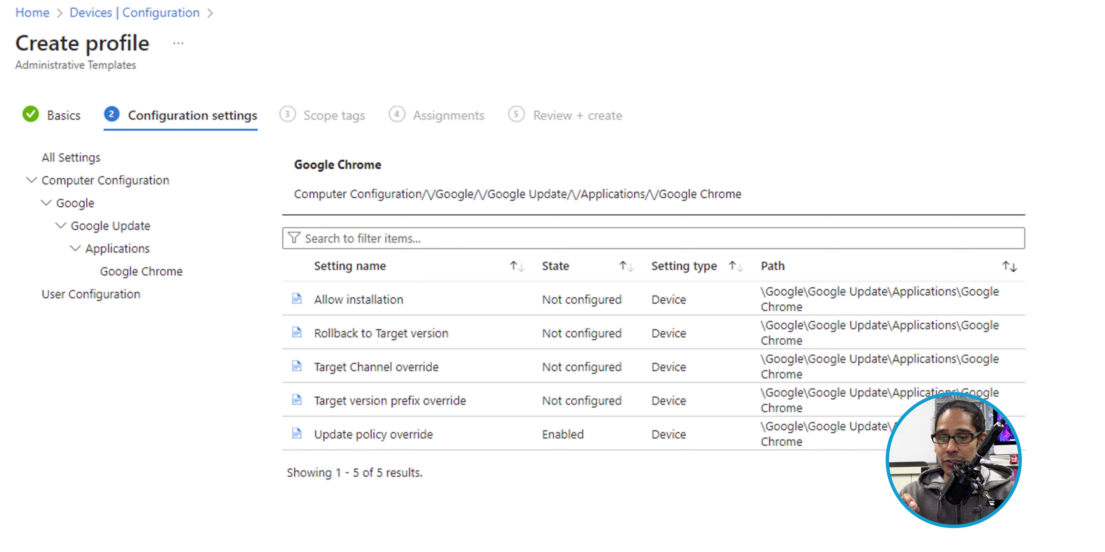
- Enable Update policy override default in the Google Update Applications settings, with the policy Always allow updates (recommended)
{"action": "left_click", "coordinate": [117, 249]}
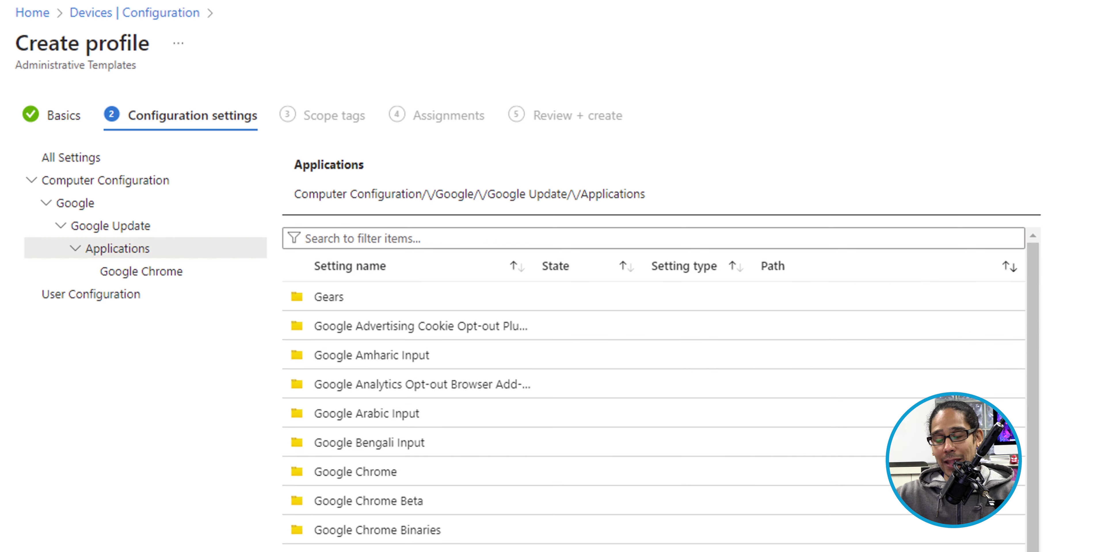
{"action": "scroll", "coordinate": [643, 387], "scroll_direction": "down", "scroll_amount": 8}
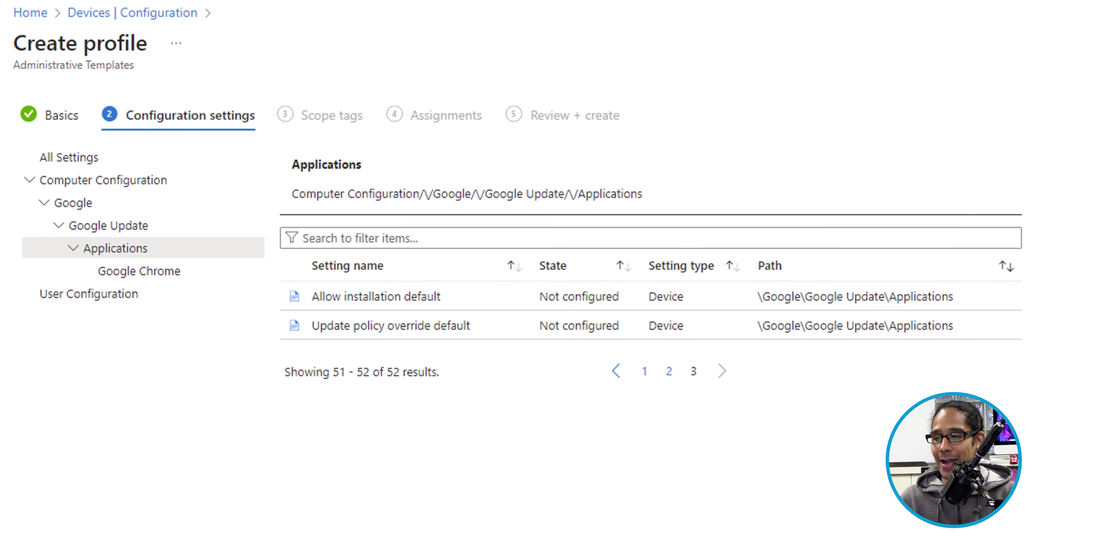
{"action": "left_click", "coordinate": [394, 327]}
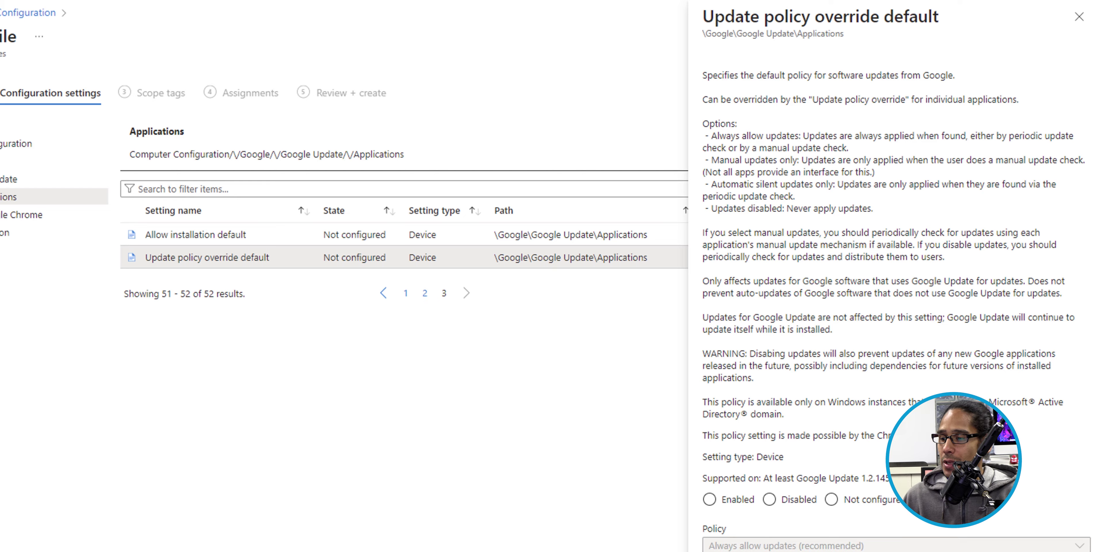
{"action": "left_click", "coordinate": [709, 500]}
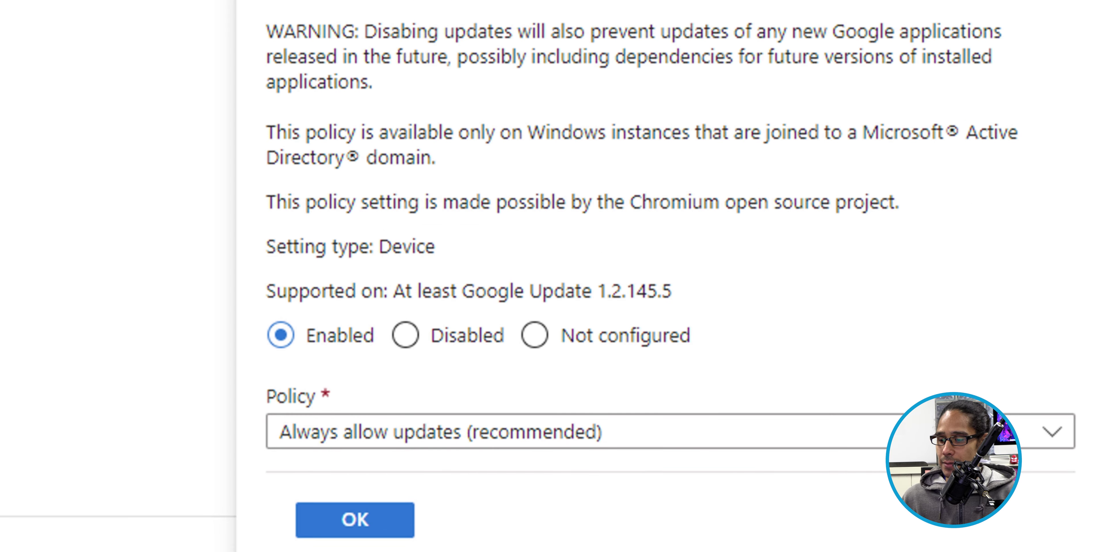
{"action": "left_click", "coordinate": [355, 520]}
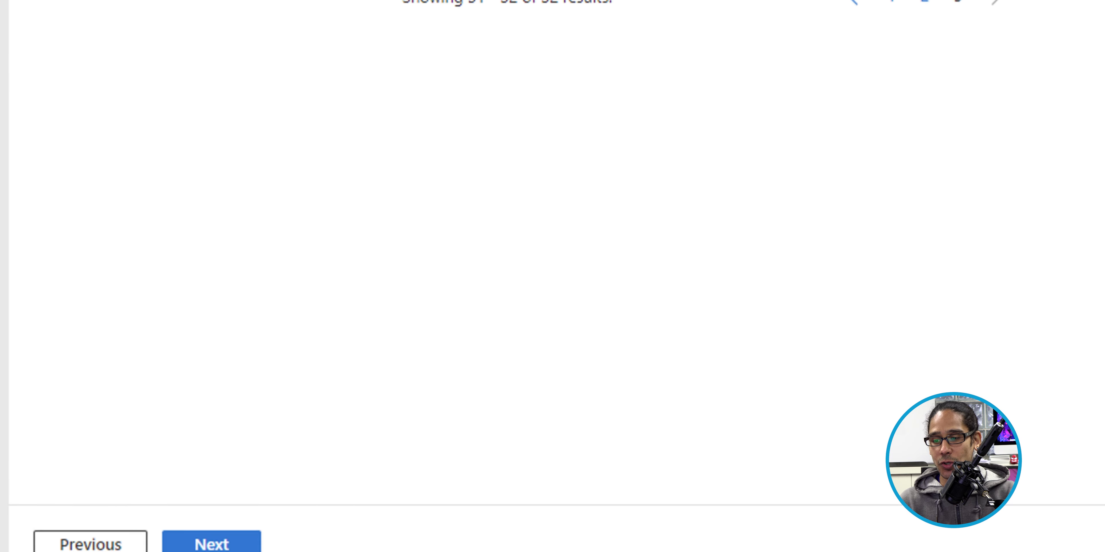
- Keep the Default scope tag, include the Autopilot Devices group in the assignments, and create the profile
{"action": "left_click", "coordinate": [212, 541]}
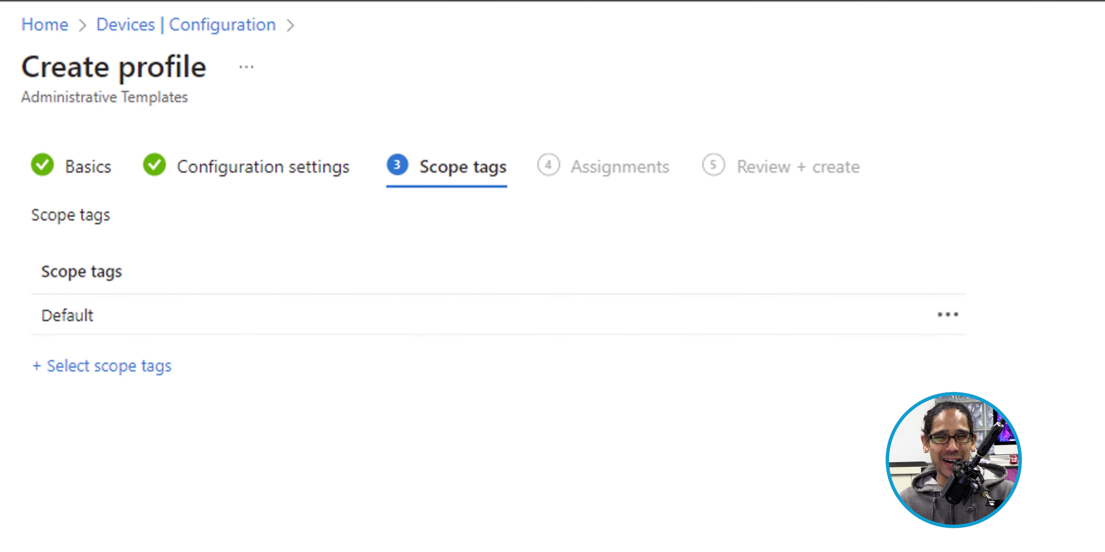
{"action": "left_click", "coordinate": [221, 515]}
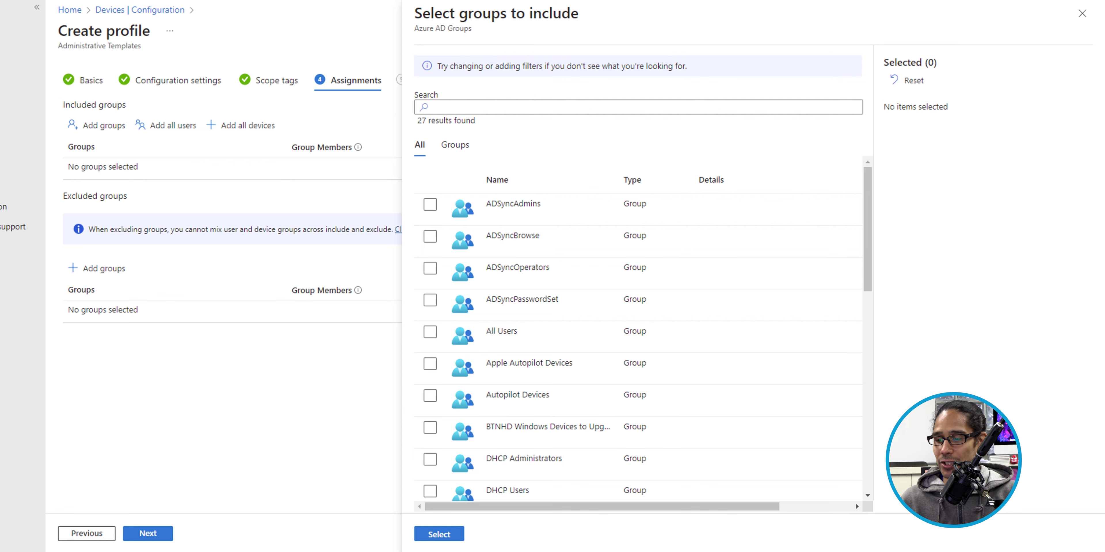
{"action": "left_click", "coordinate": [429, 396]}
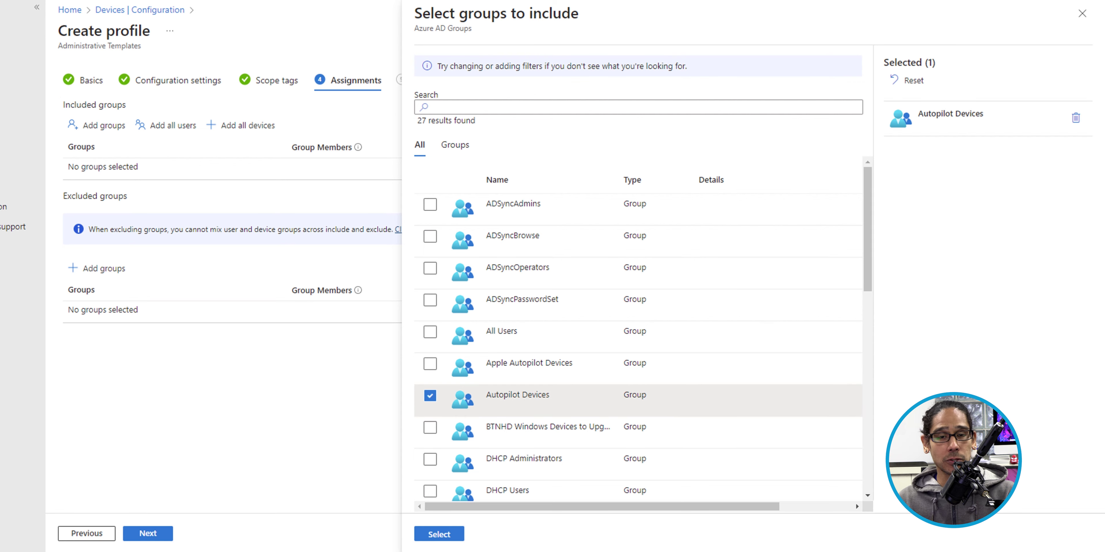
{"action": "left_click", "coordinate": [440, 535]}
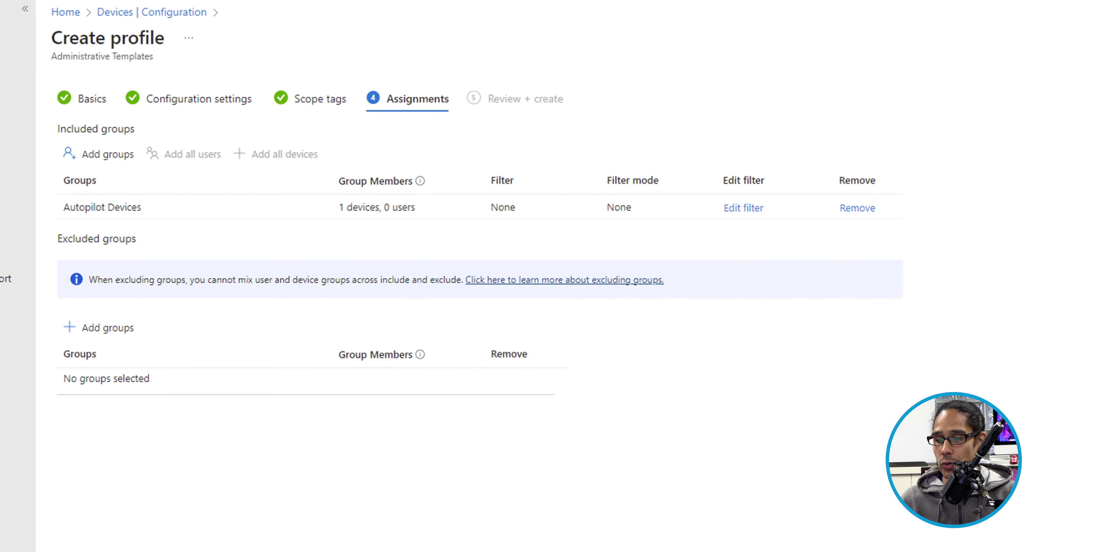
{"action": "left_click", "coordinate": [204, 531]}
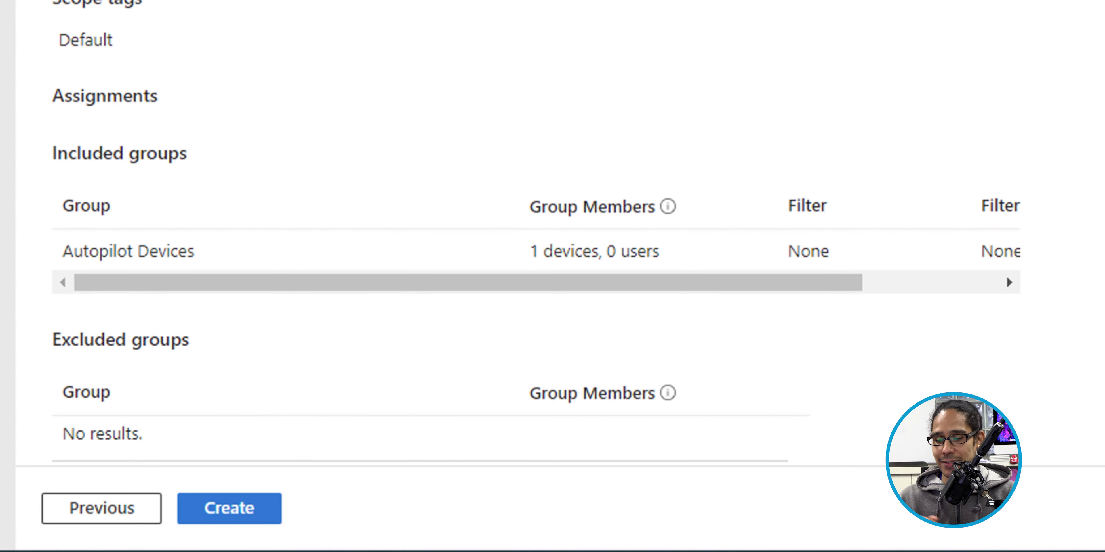
{"action": "left_click", "coordinate": [229, 508]}
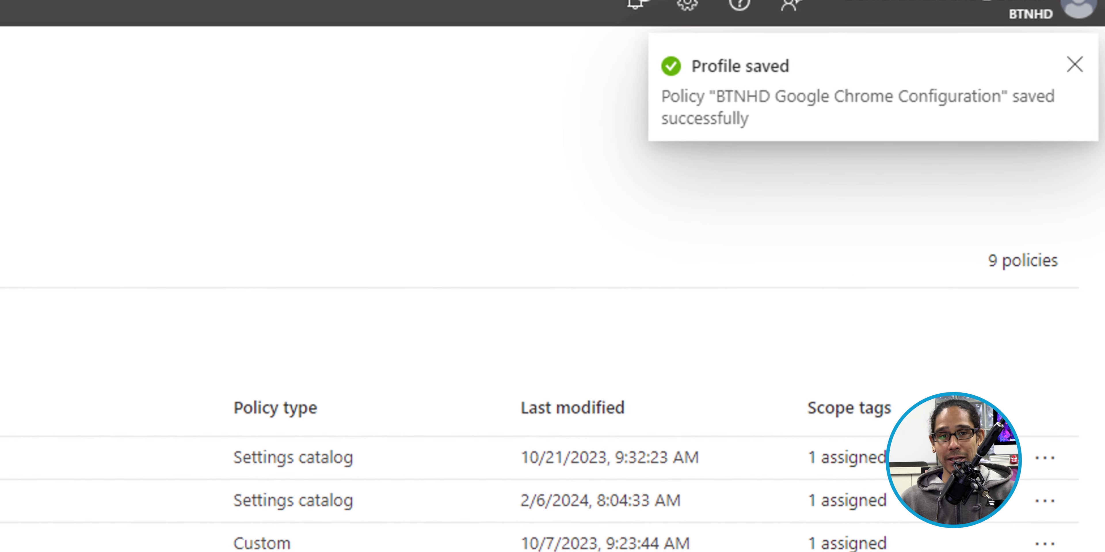